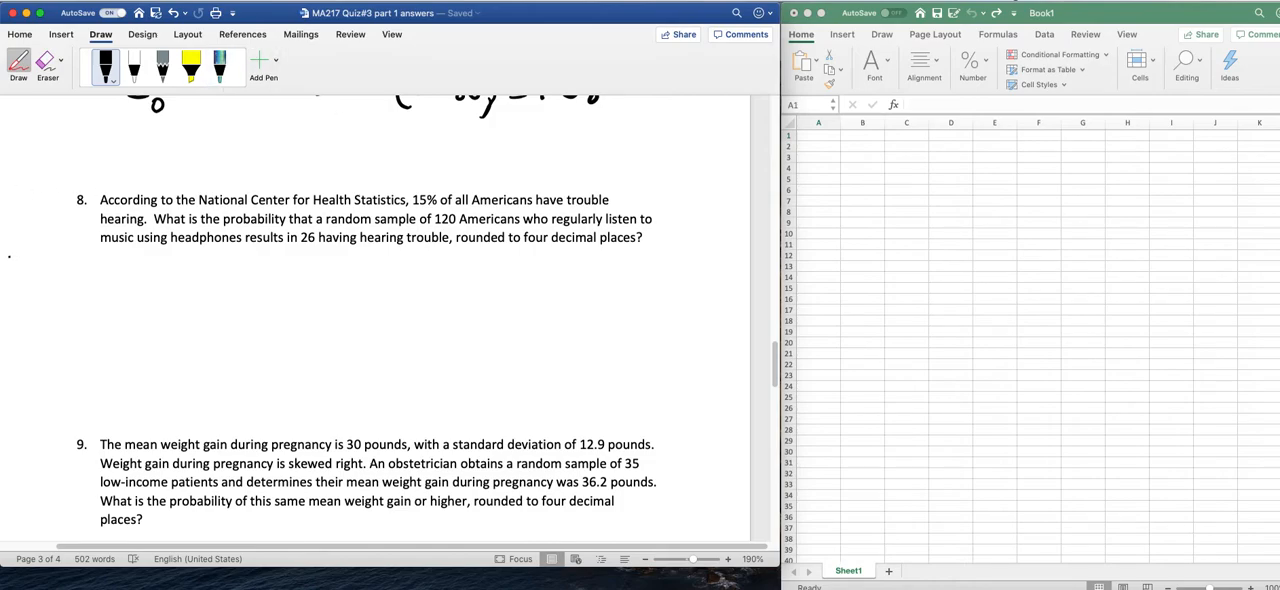
Ink p̂ = 26/120 = 0.2167 under question 8 and the μp̂ = label below it
mouse_move(13, 250)
mouse_down()
mouse_move(13, 274)
mouse_move(20, 244)
mouse_move(44, 273)
mouse_move(106, 270)
mouse_move(68, 296)
mouse_move(92, 299)
mouse_move(127, 275)
mouse_up()
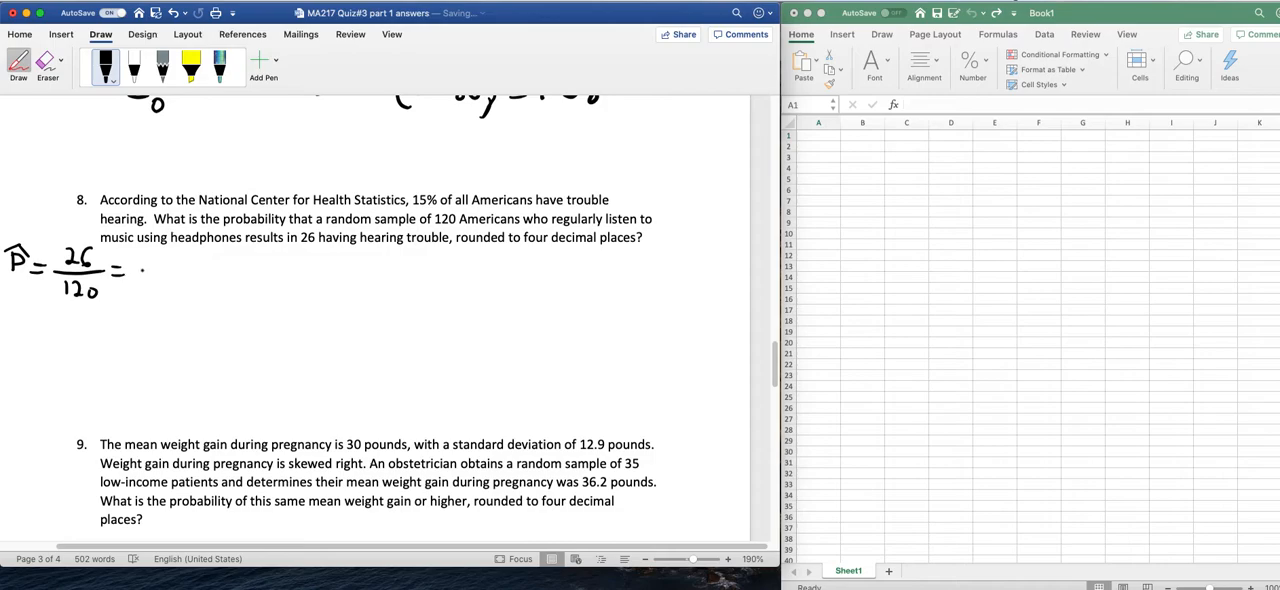
mouse_move(134, 270)
mouse_down()
mouse_move(146, 284)
mouse_move(208, 290)
mouse_up()
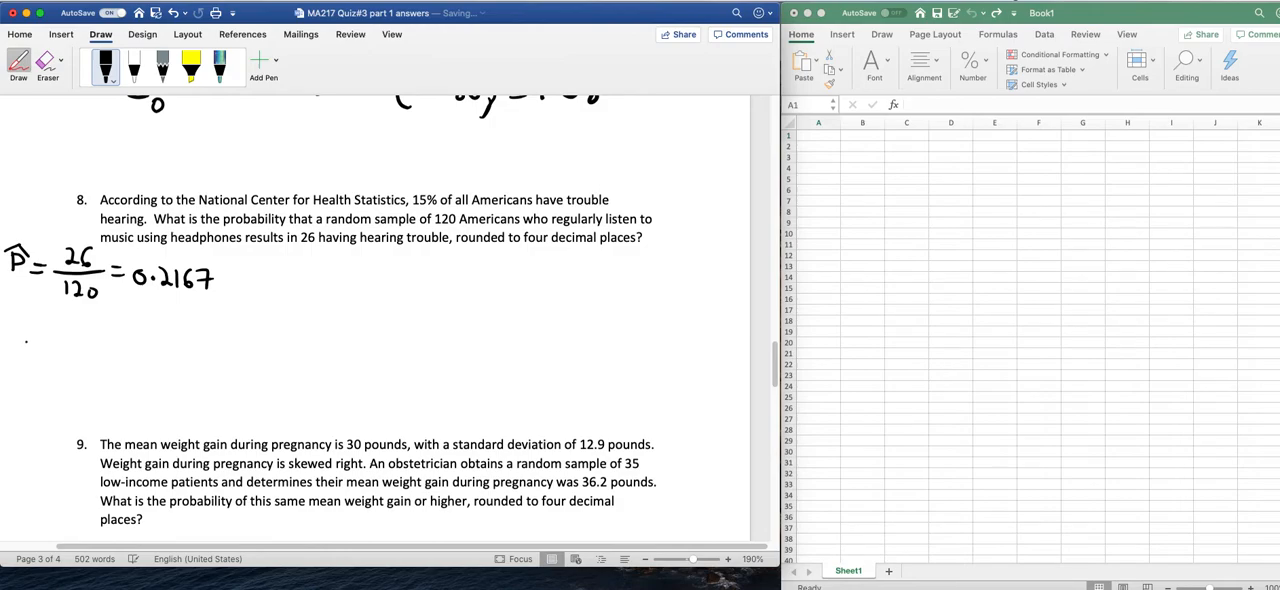
mouse_move(12, 338)
mouse_down()
mouse_move(22, 312)
mouse_move(48, 352)
mouse_move(52, 322)
mouse_move(66, 336)
mouse_move(88, 320)
mouse_move(94, 334)
mouse_up()
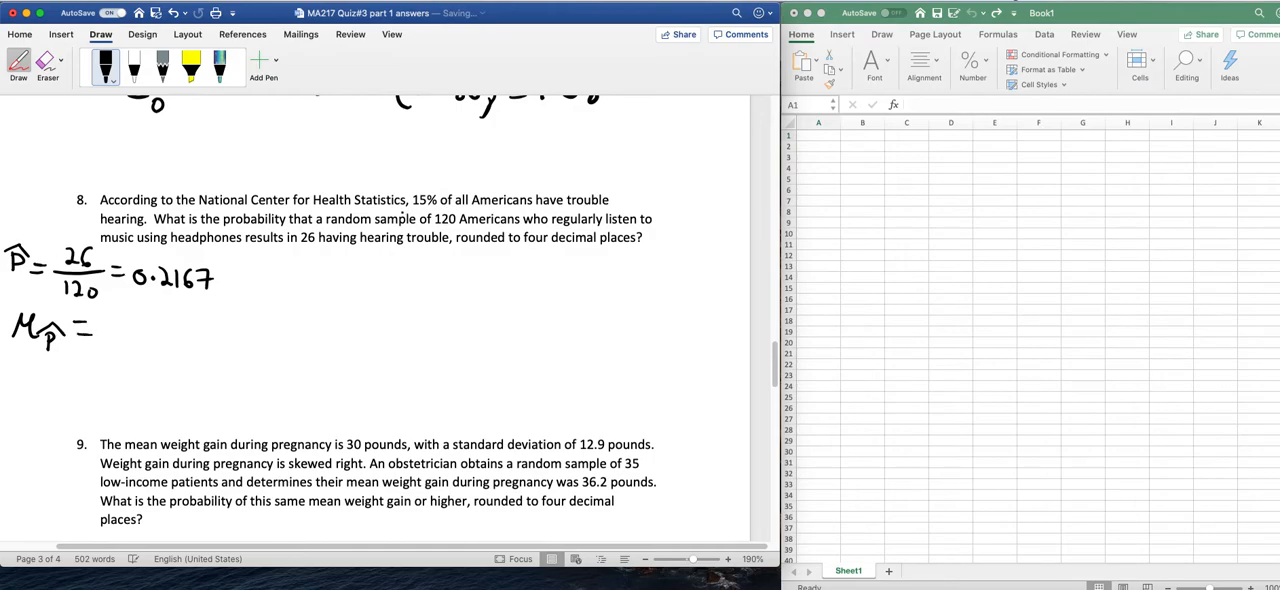
Ink the mean value 0.15, then the σp̂ = label on the next line
drag(108, 316, 136, 338)
mouse_move(144, 320)
mouse_down()
mouse_move(158, 320)
mouse_move(146, 344)
mouse_up()
mouse_move(14, 370)
mouse_down()
mouse_move(24, 384)
mouse_move(32, 354)
mouse_move(34, 400)
mouse_up()
mouse_move(34, 382)
mouse_down()
mouse_move(44, 390)
mouse_move(38, 370)
mouse_move(76, 377)
mouse_up()
drag(64, 385, 80, 385)
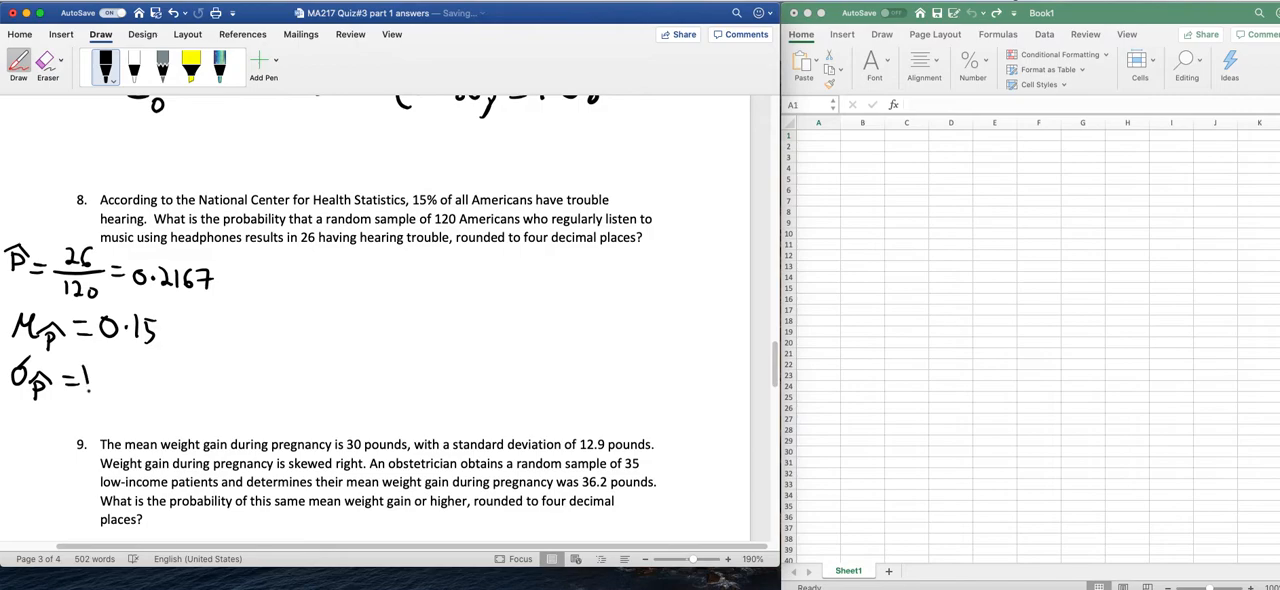
Ink √((0.15)(0.85)/120) = 0.0326 for the standard deviation of p-hat
mouse_move(82, 366)
mouse_down()
mouse_move(94, 410)
mouse_move(100, 344)
mouse_move(214, 349)
mouse_up()
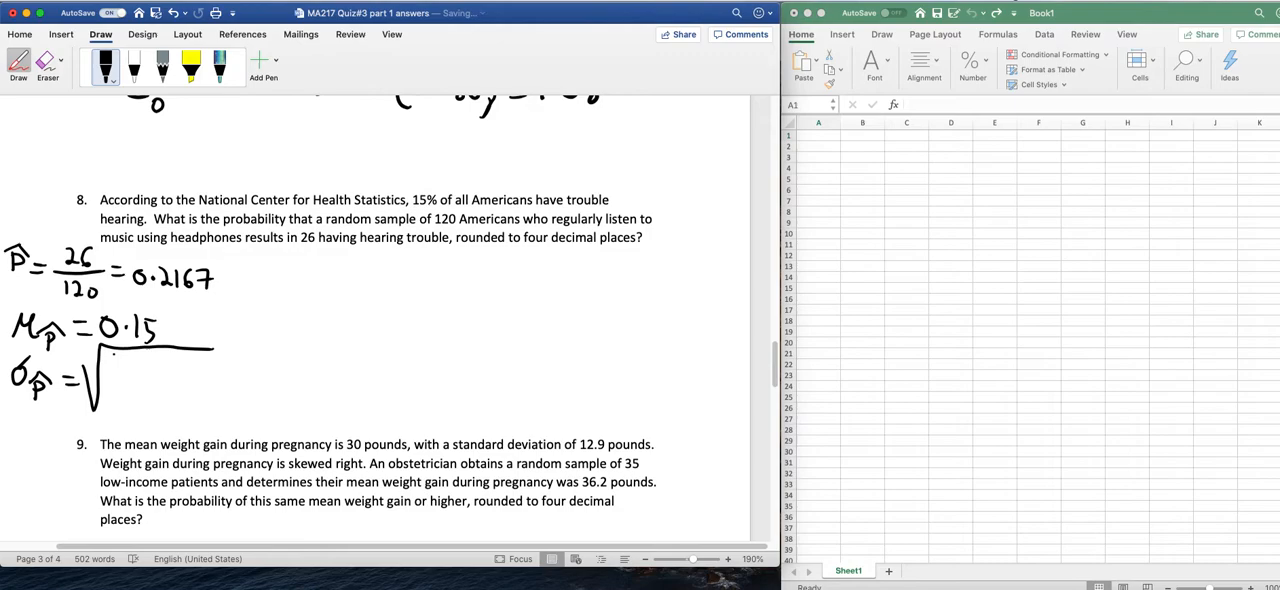
mouse_move(114, 354)
mouse_down()
mouse_move(110, 380)
mouse_move(186, 376)
mouse_up()
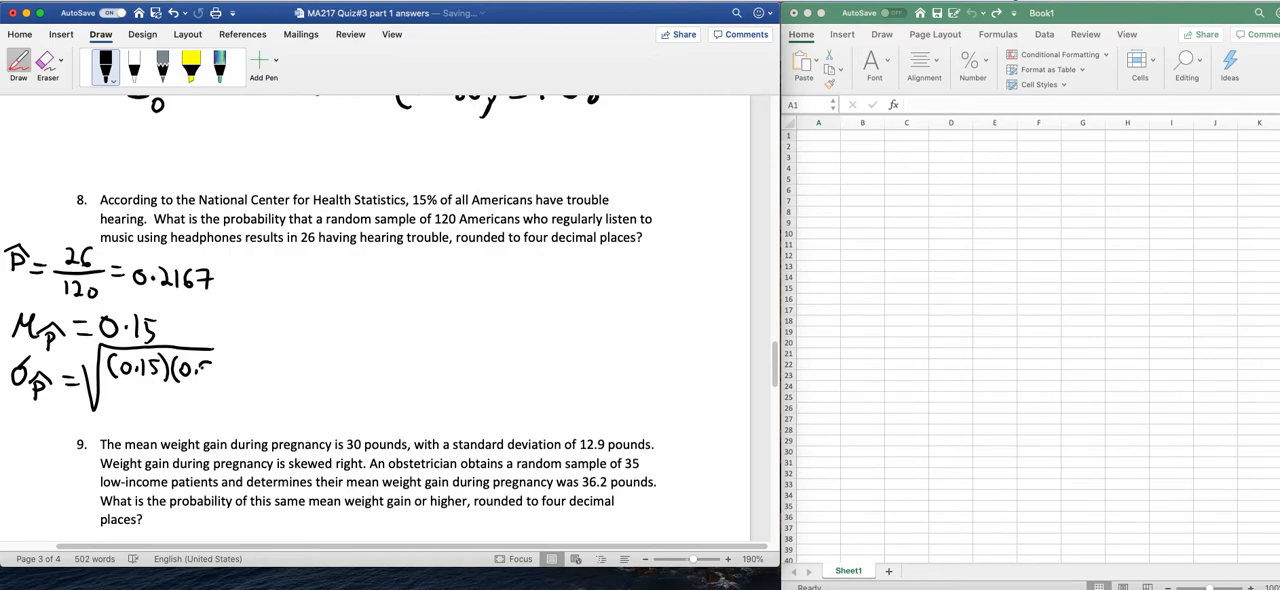
mouse_move(205, 362)
mouse_down()
mouse_move(230, 382)
mouse_move(232, 349)
mouse_up()
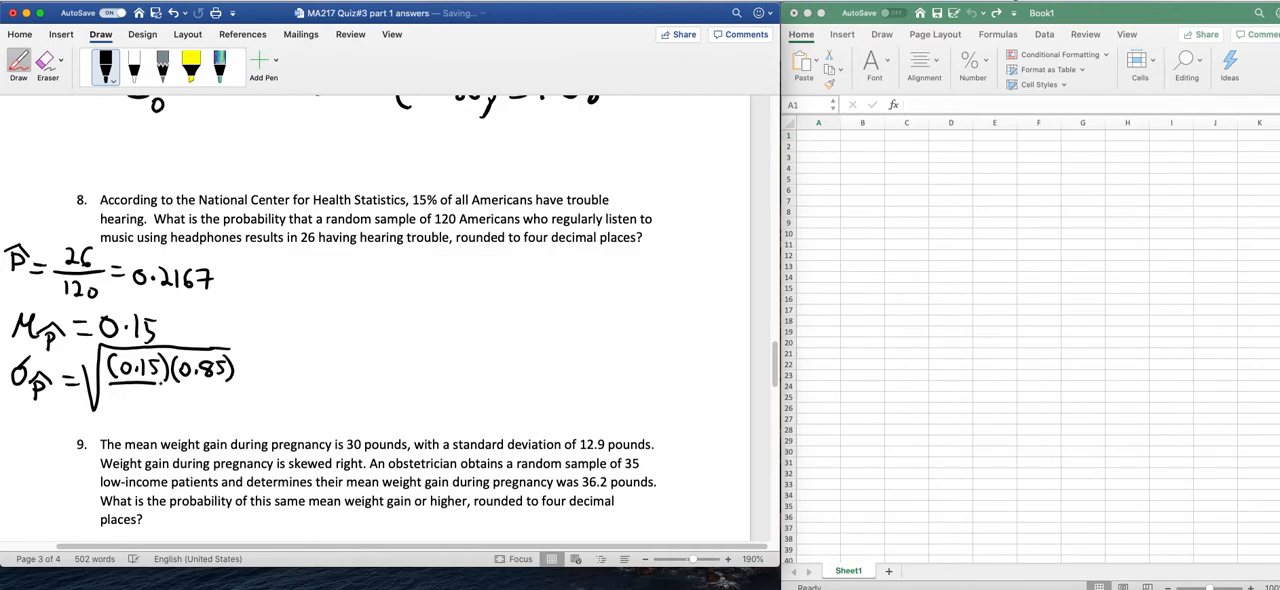
mouse_move(112, 383)
mouse_down()
mouse_move(236, 387)
mouse_move(165, 403)
mouse_up()
drag(172, 390, 190, 404)
drag(195, 397, 255, 385)
drag(243, 394, 259, 394)
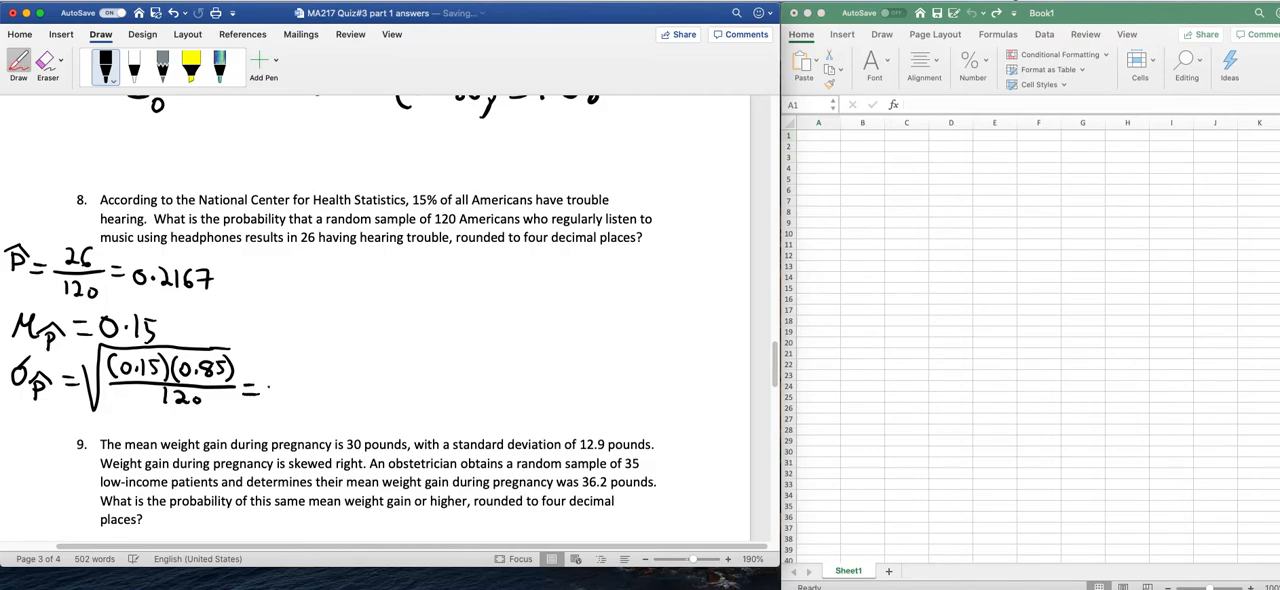
mouse_move(270, 380)
mouse_down()
mouse_move(272, 394)
mouse_move(360, 402)
mouse_up()
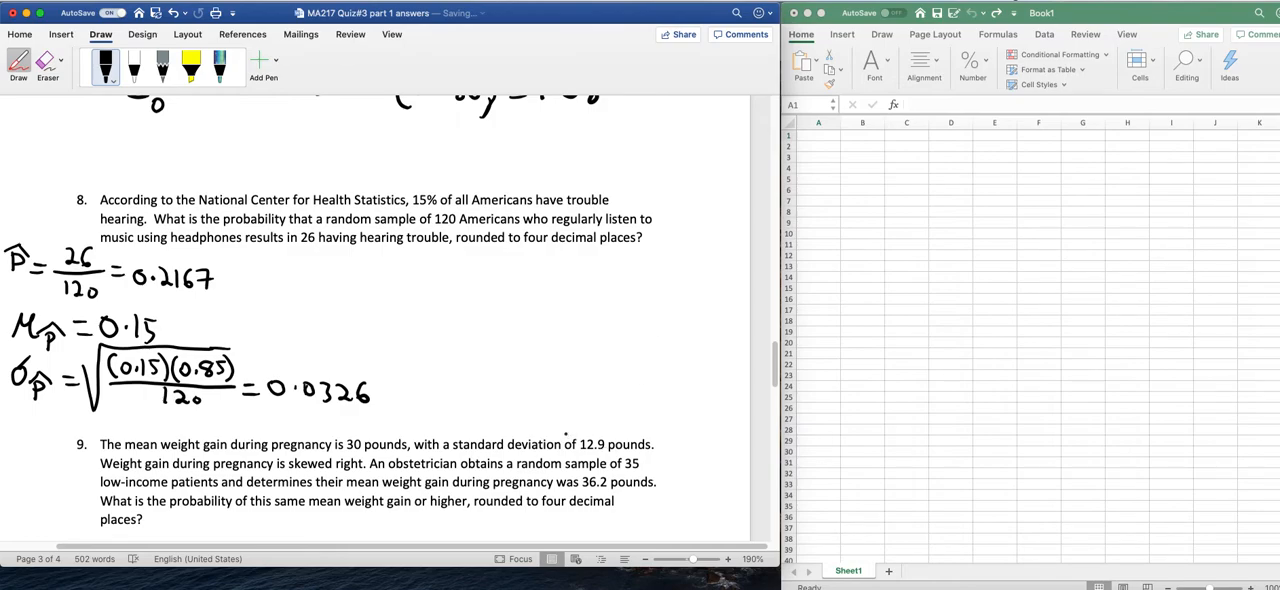
Sketch a normal curve centred at 0.15 with p̂ marked in the right tail
drag(565, 432, 725, 435)
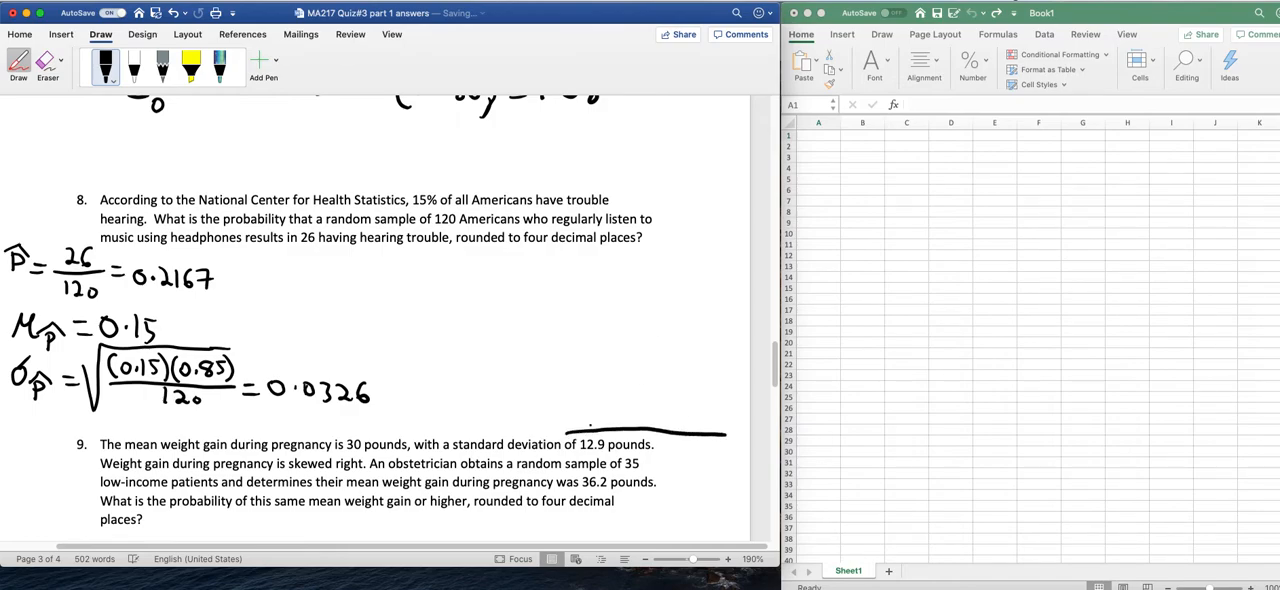
drag(568, 422, 731, 427)
drag(672, 398, 674, 431)
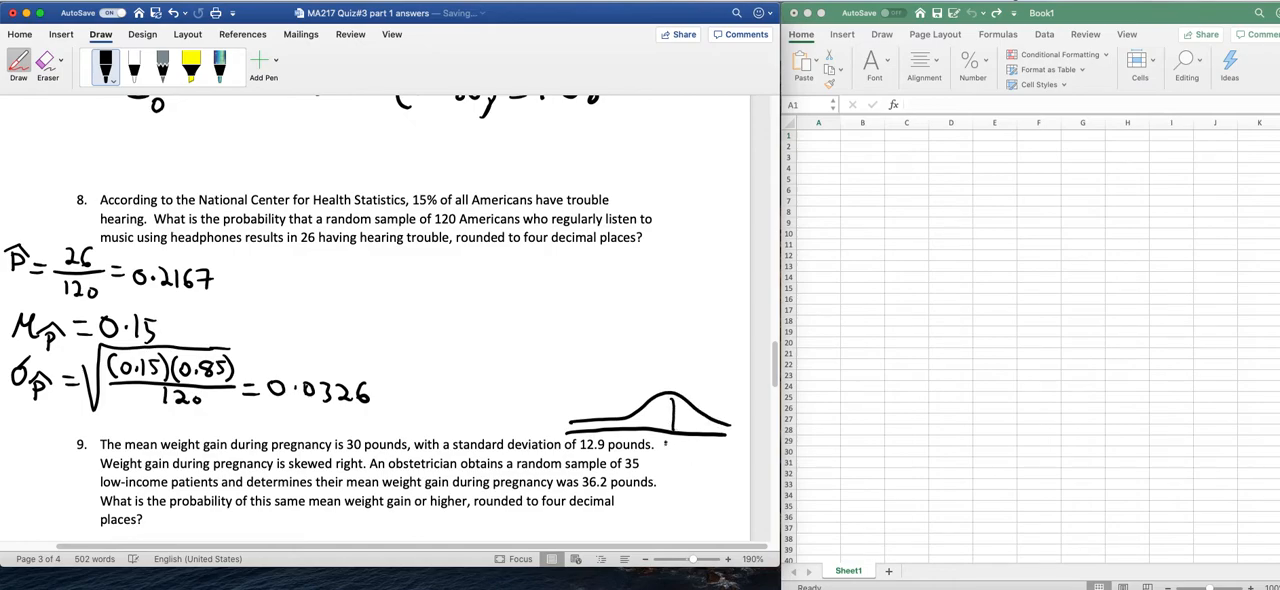
drag(665, 440, 690, 457)
drag(718, 384, 712, 440)
mouse_move(714, 450)
mouse_down()
mouse_move(716, 464)
mouse_move(732, 450)
mouse_up()
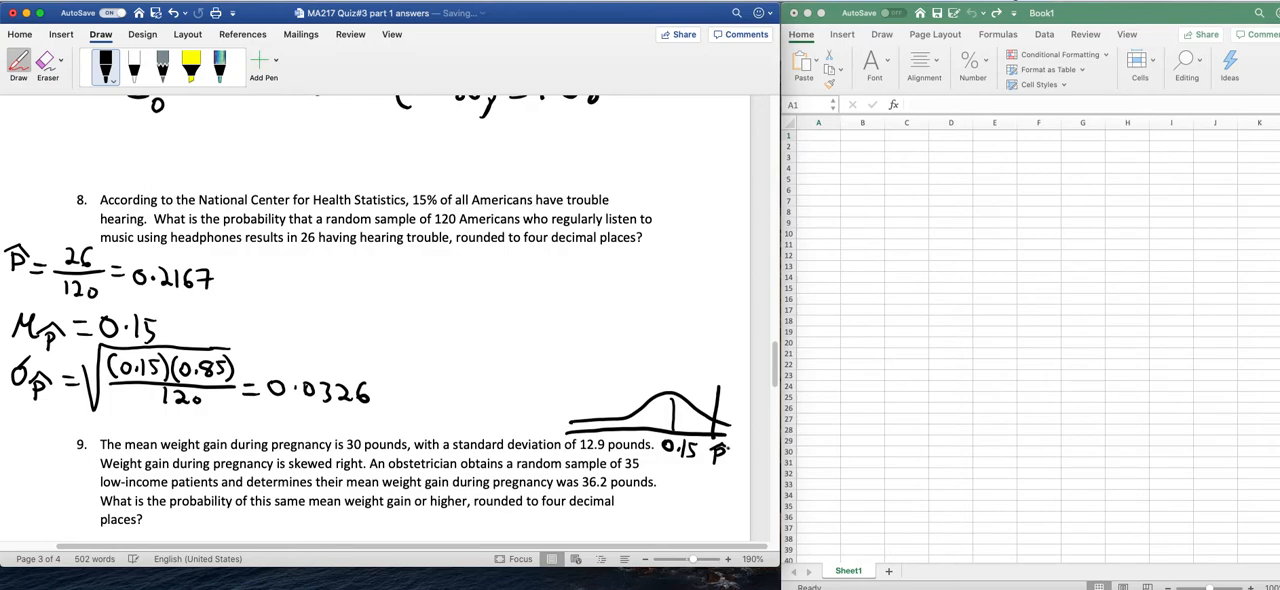
Shade the right tail beyond p̂ in red ink, then return the pen to black
click(105, 70)
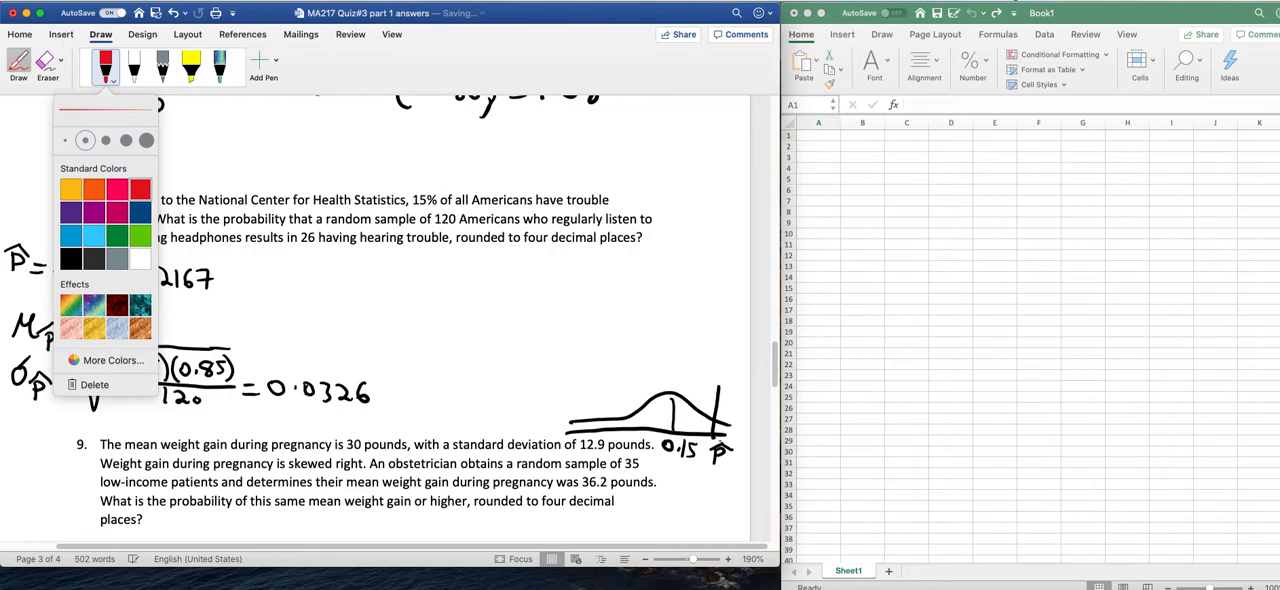
click(140, 190)
drag(712, 422, 728, 434)
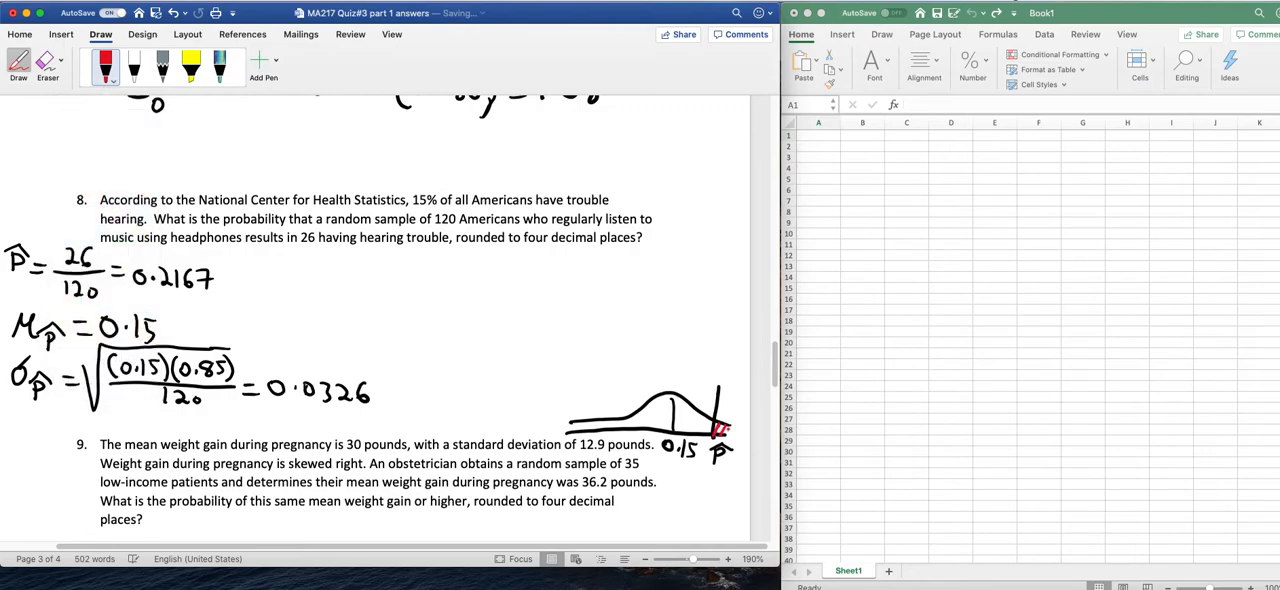
click(114, 82)
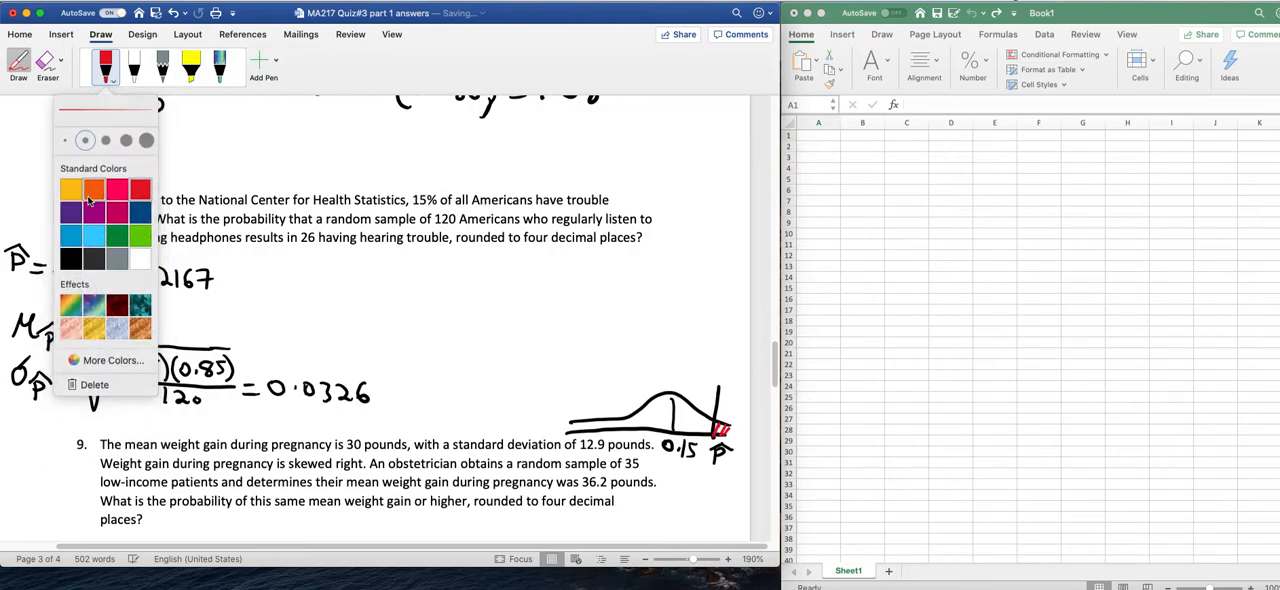
click(72, 260)
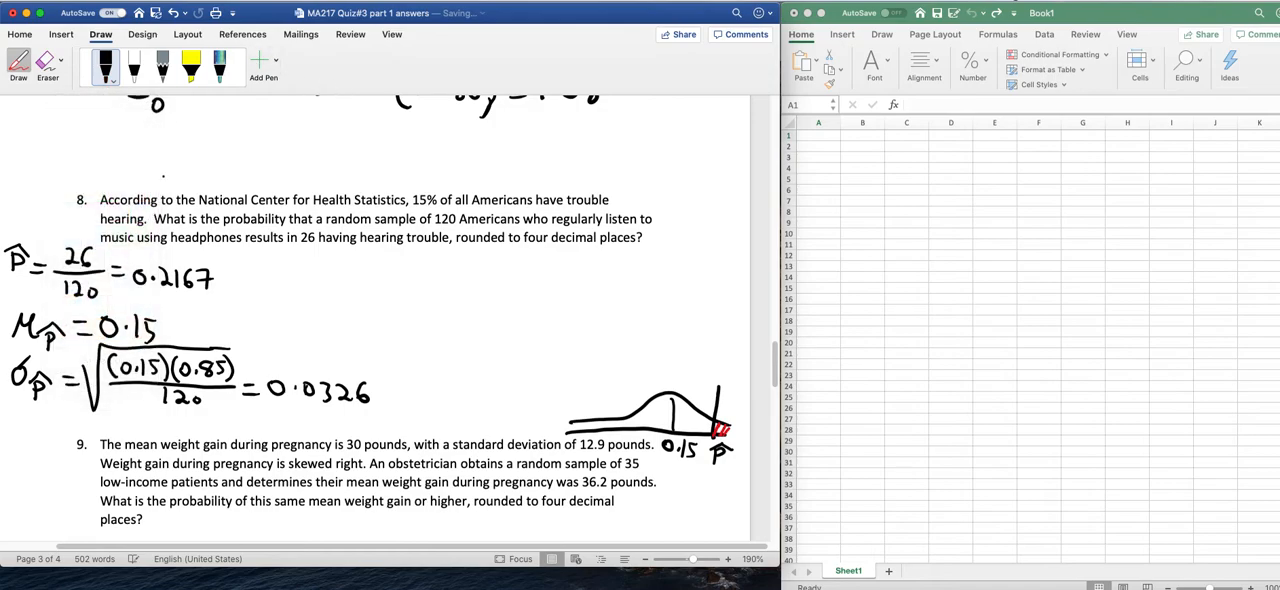
Ink P(p̂ > 0.2167) = to the right of the p-hat calculation
mouse_move(258, 260)
mouse_down()
mouse_move(258, 288)
mouse_move(270, 272)
mouse_move(298, 292)
mouse_up()
mouse_move(296, 272)
mouse_down()
mouse_move(306, 282)
mouse_move(297, 260)
mouse_move(304, 270)
mouse_up()
drag(312, 260, 322, 282)
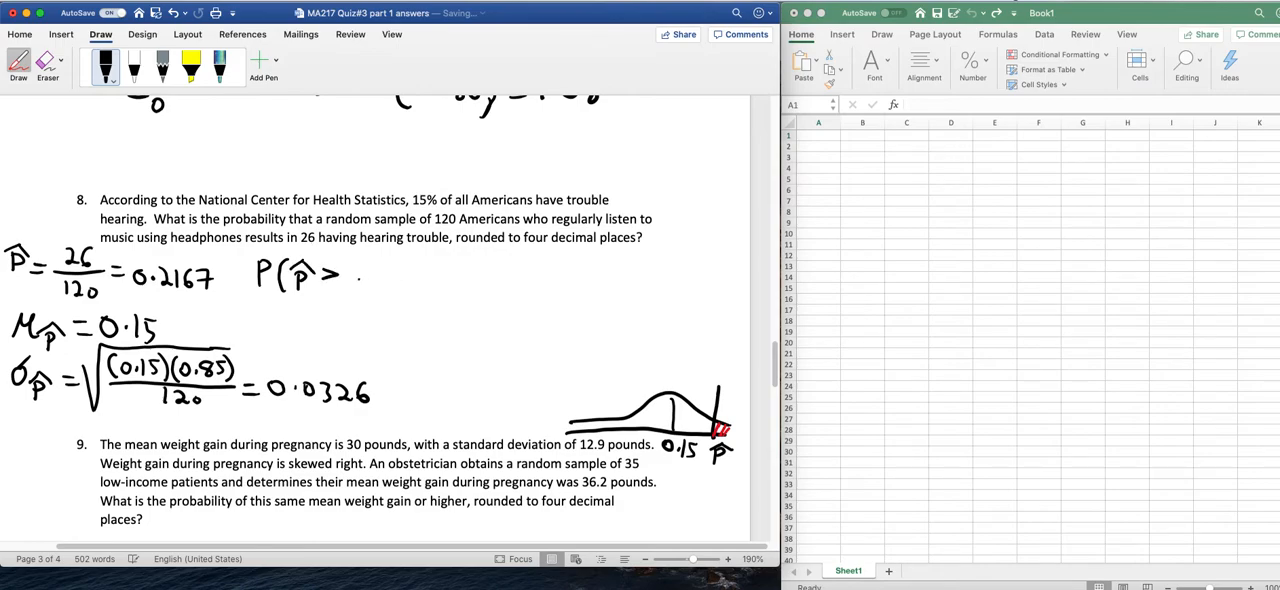
mouse_move(356, 270)
mouse_down()
mouse_move(356, 282)
mouse_move(436, 300)
mouse_up()
drag(258, 305, 276, 305)
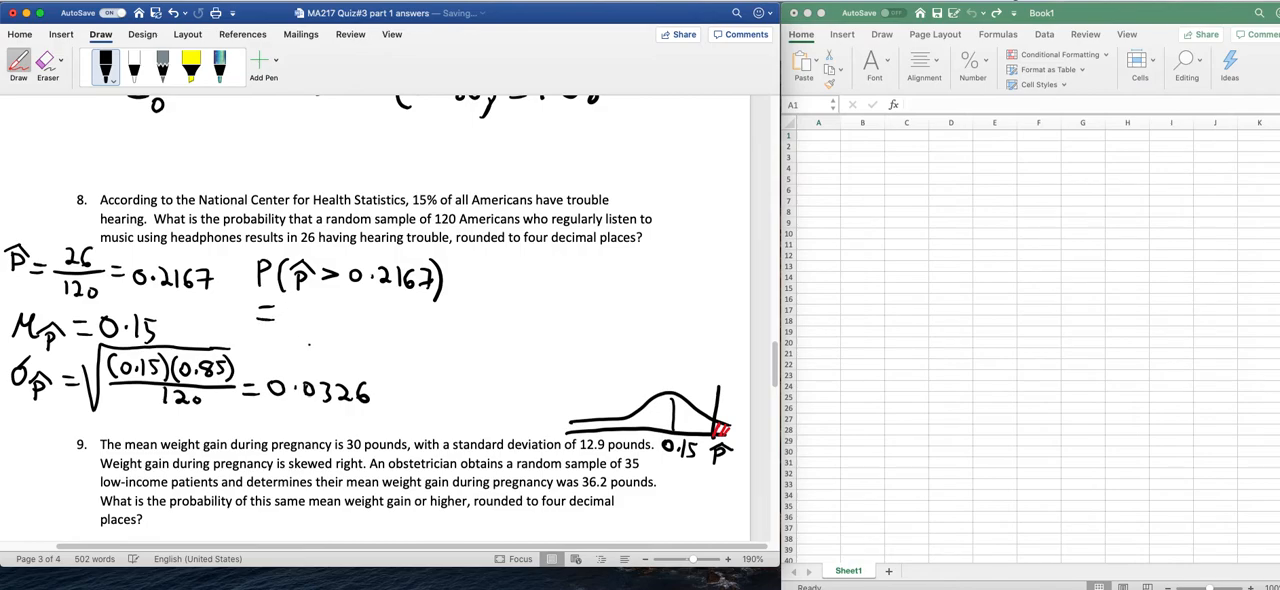
Ink 1 − norm.dist(0.2167, 0.15, 0.0326, true) after the equals sign
mouse_move(287, 295)
mouse_down()
mouse_move(287, 328)
mouse_move(372, 314)
mouse_move(454, 336)
mouse_up()
drag(444, 318, 472, 346)
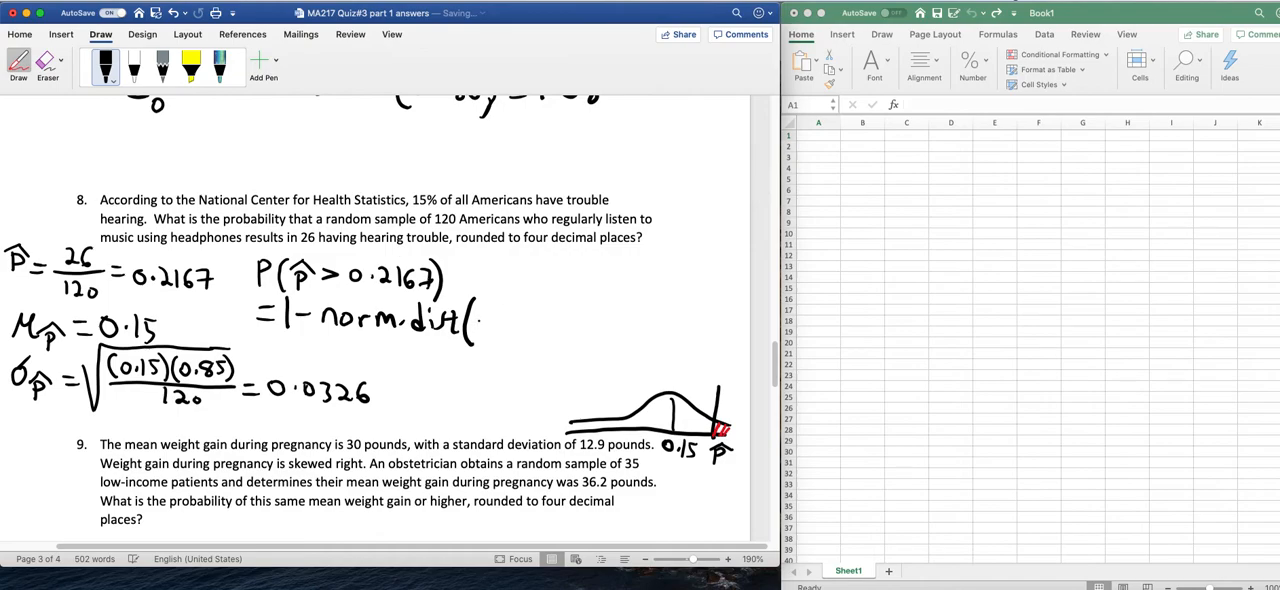
mouse_move(484, 310)
mouse_down()
mouse_move(482, 326)
mouse_move(530, 334)
mouse_move(618, 332)
mouse_up()
mouse_move(624, 314)
mouse_down()
mouse_move(640, 314)
mouse_move(628, 338)
mouse_move(638, 346)
mouse_move(670, 326)
mouse_move(718, 344)
mouse_up()
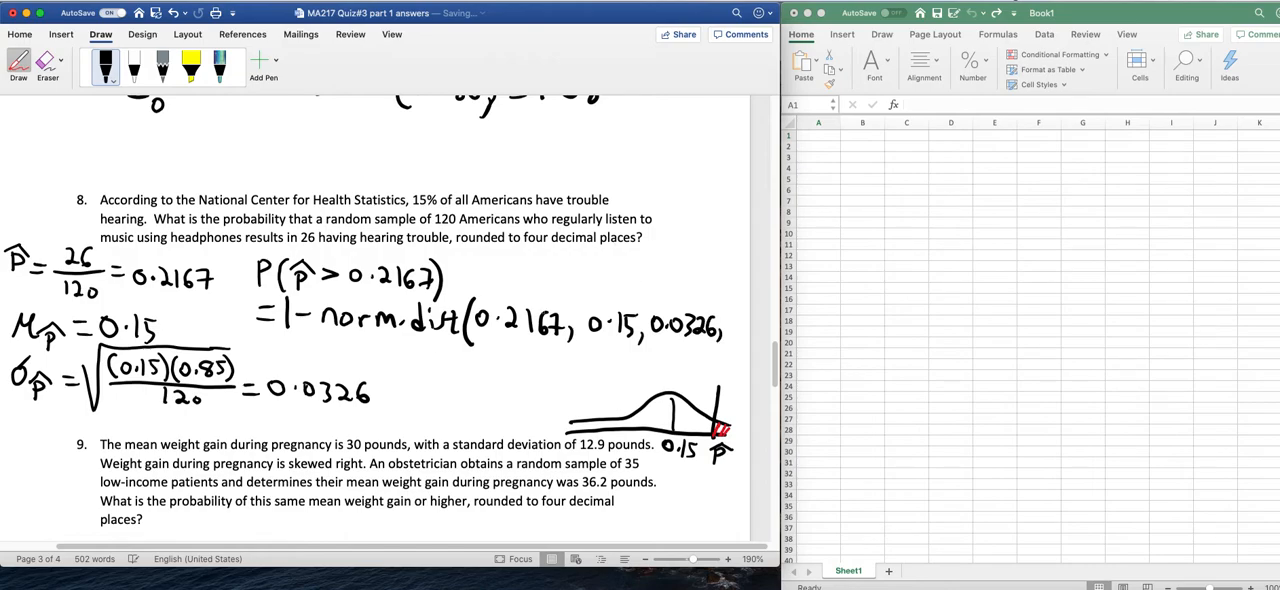
mouse_move(680, 346)
mouse_down()
mouse_move(684, 370)
mouse_move(732, 370)
mouse_move(738, 384)
mouse_up()
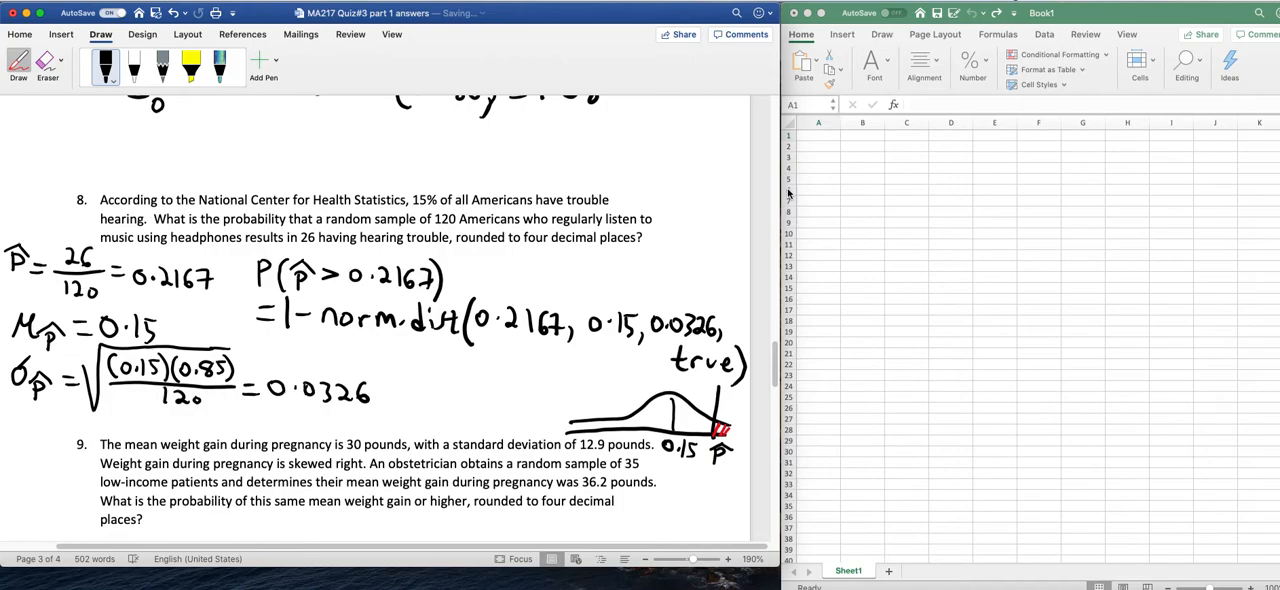
Evaluate =1-norm.dist(0.2167,.15,0.0326,true) in Excel (0.02037758) and ink = 0.0204 in Word
click(820, 139)
text(=)
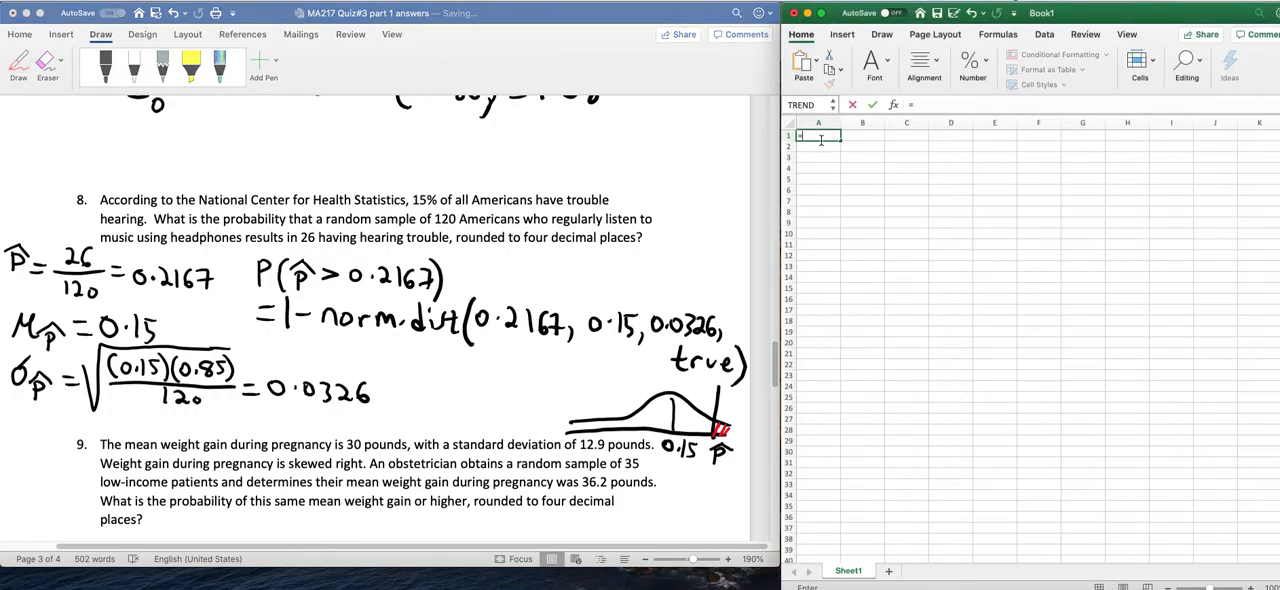
text(1-)
text(norm.dist()
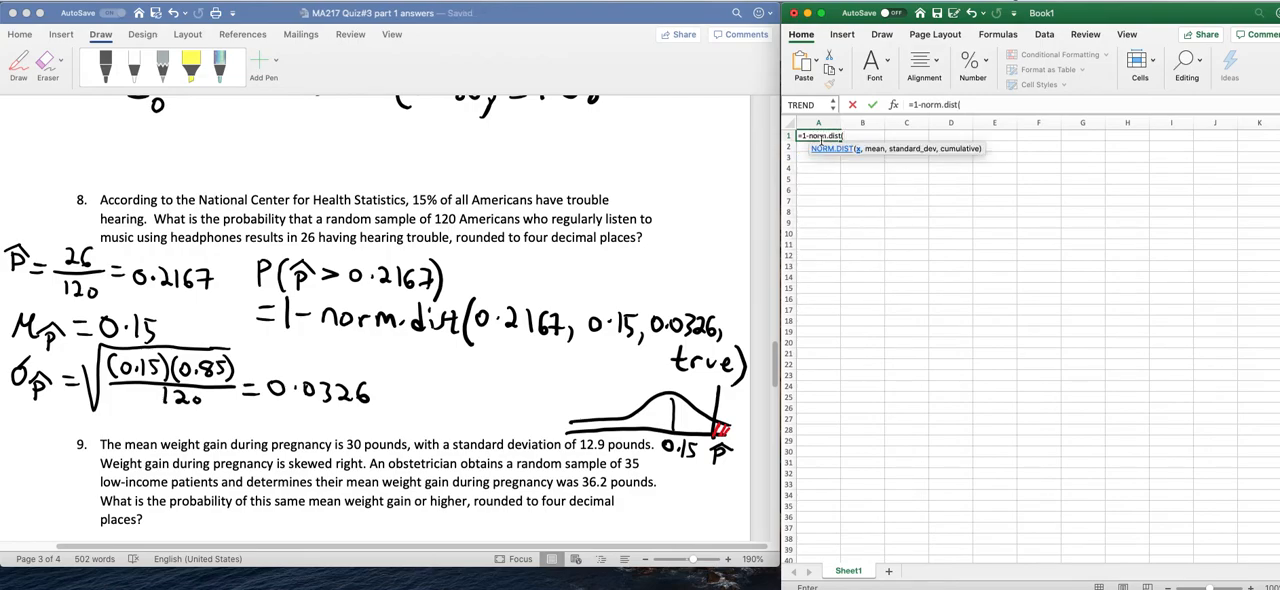
text(0.2167)
text(, 0.1)
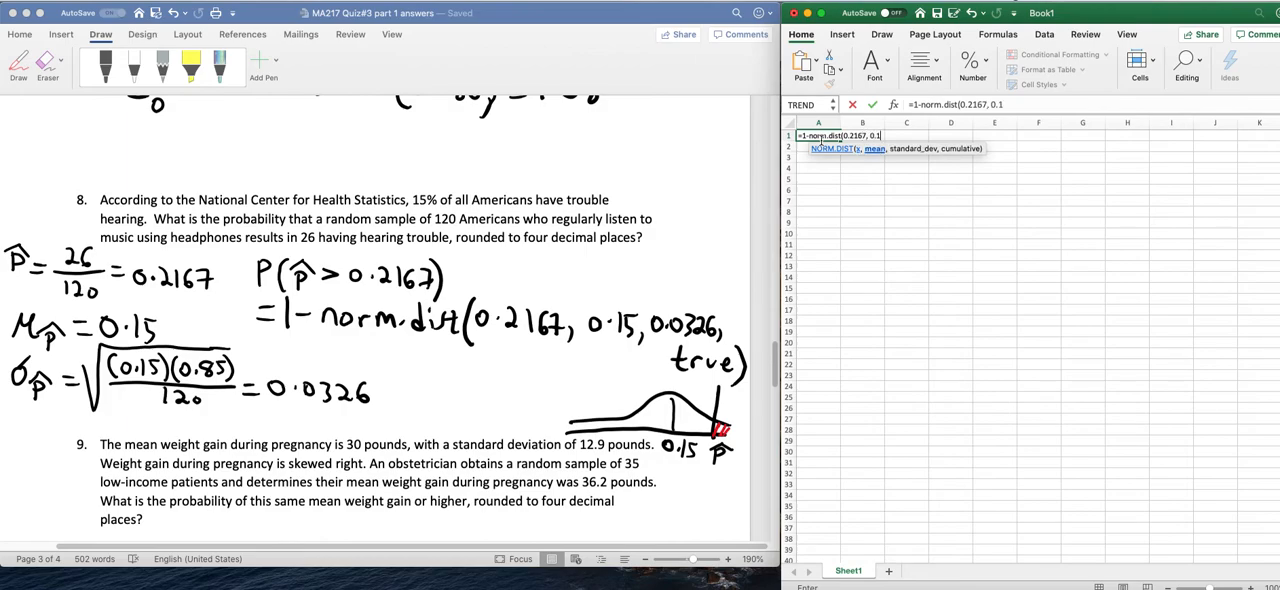
text(5, 0.0326)
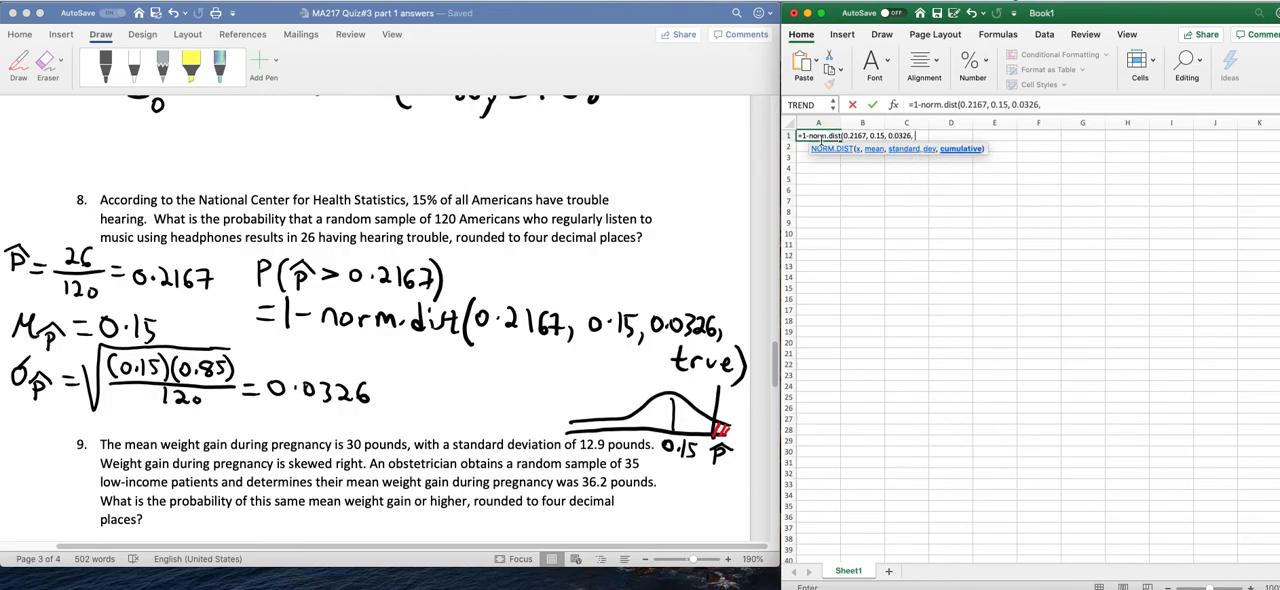
text(, true))
key(Return)
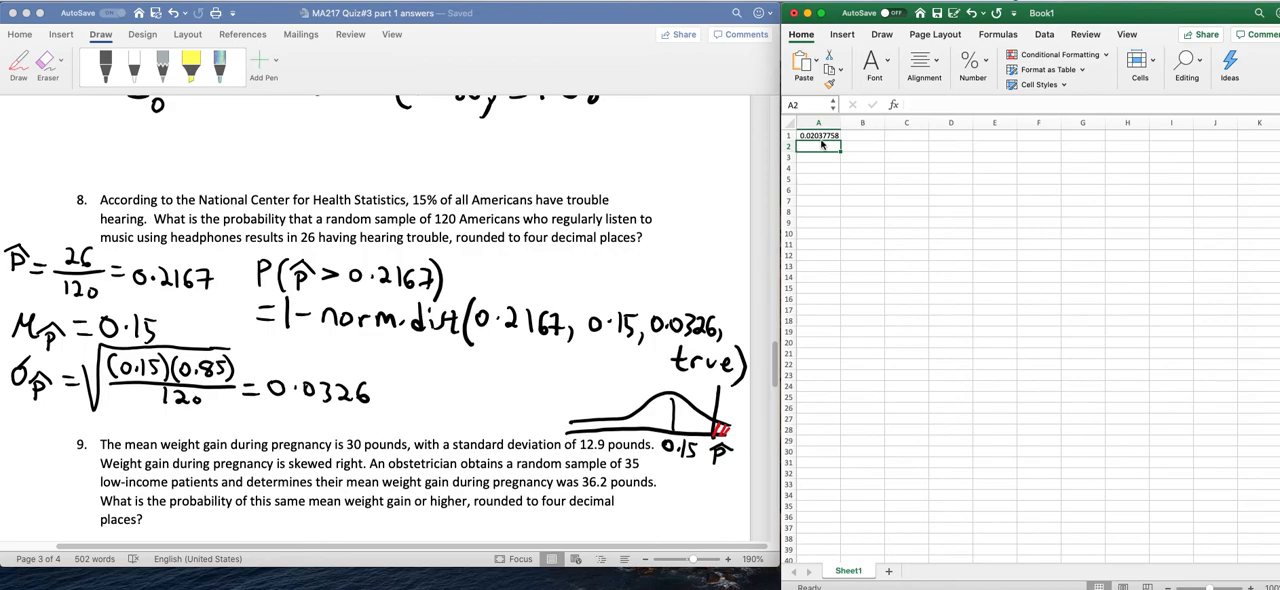
click(392, 355)
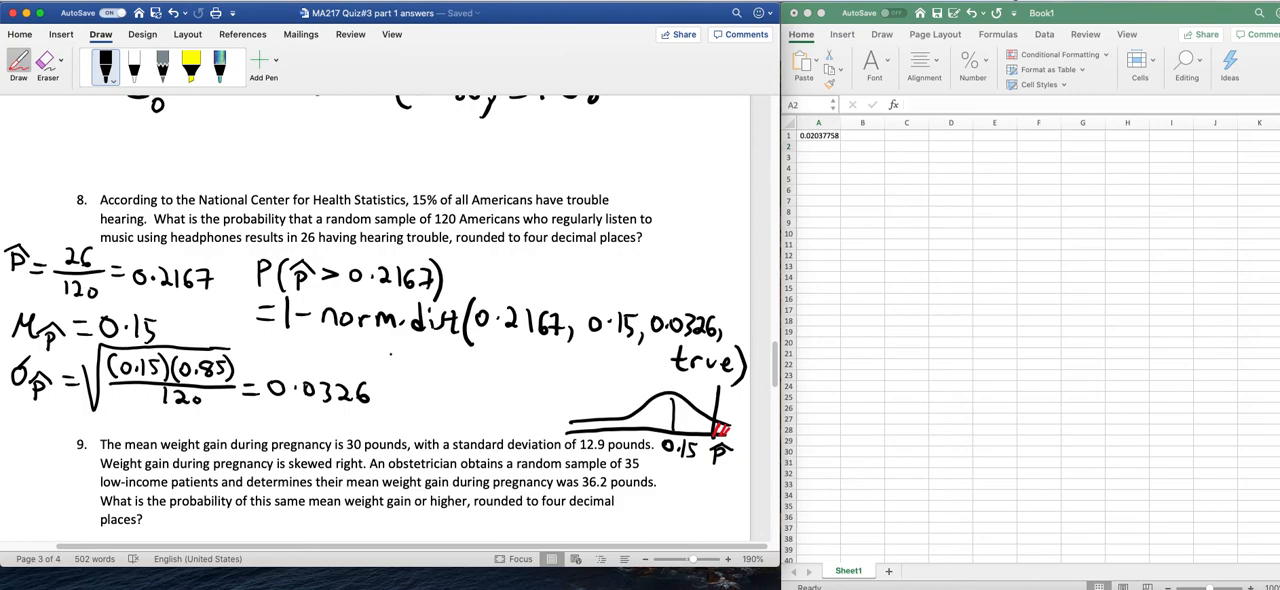
mouse_move(388, 355)
mouse_down()
mouse_move(440, 372)
mouse_move(550, 372)
mouse_move(550, 390)
mouse_up()
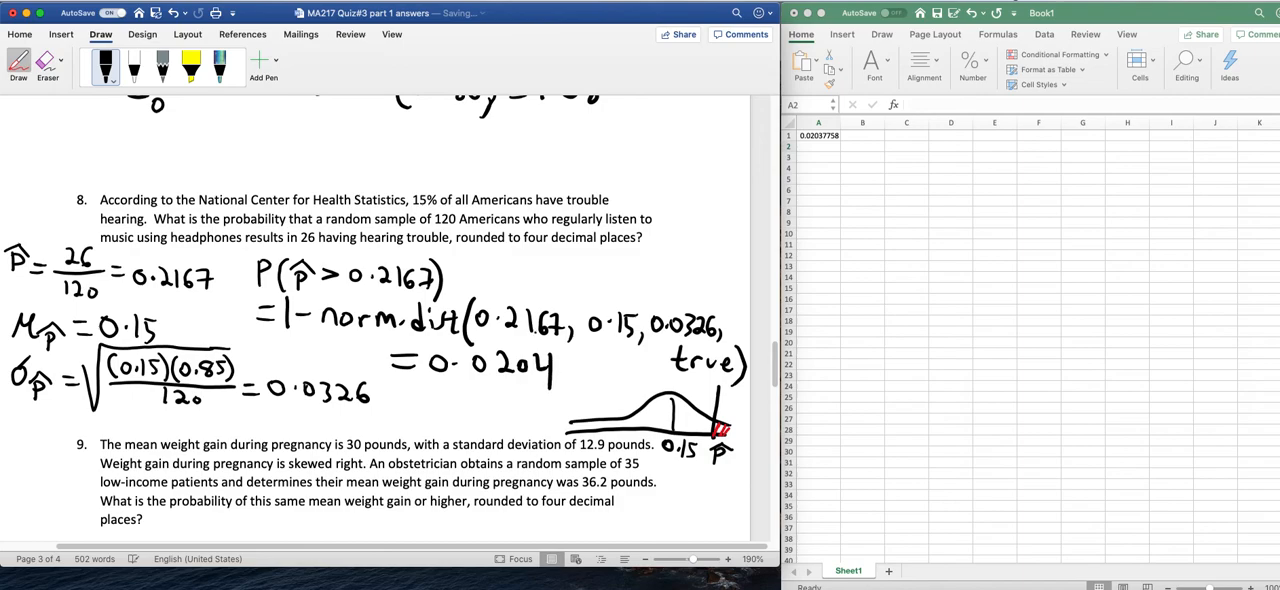